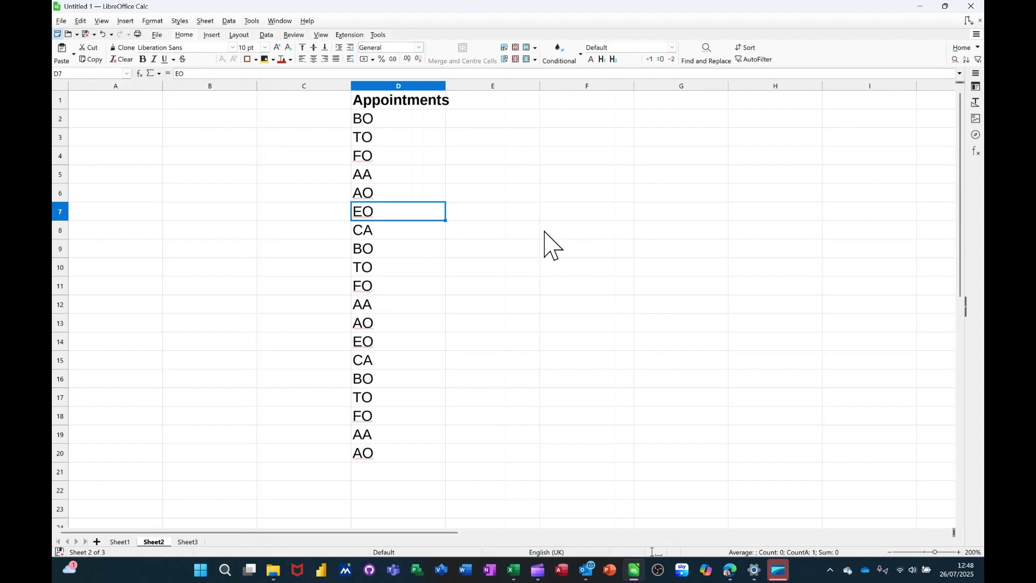
Point out the TO entry in D3 and the EO entry in D7 of the Appointments column
left_click(395, 144)
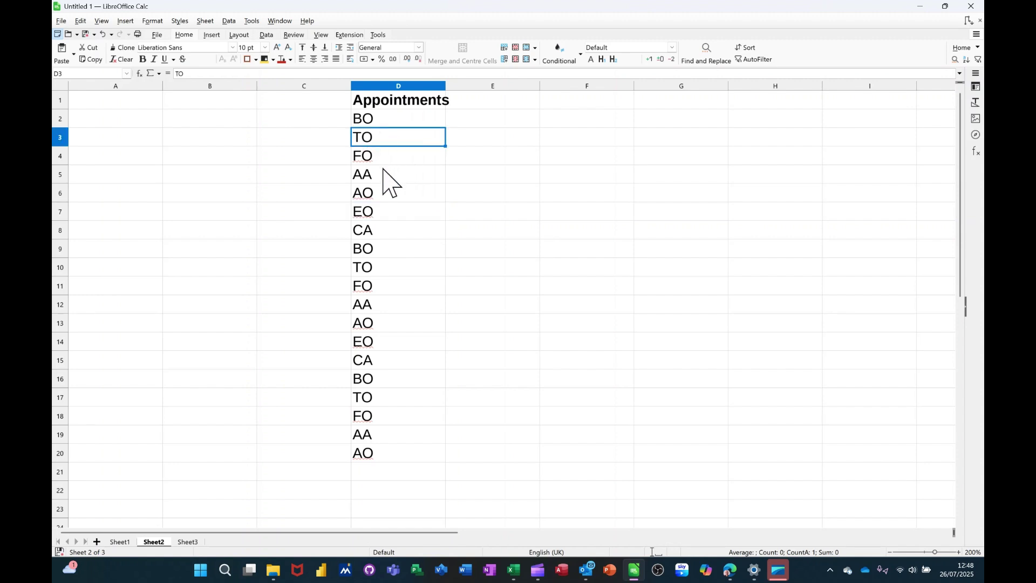
left_click(380, 218)
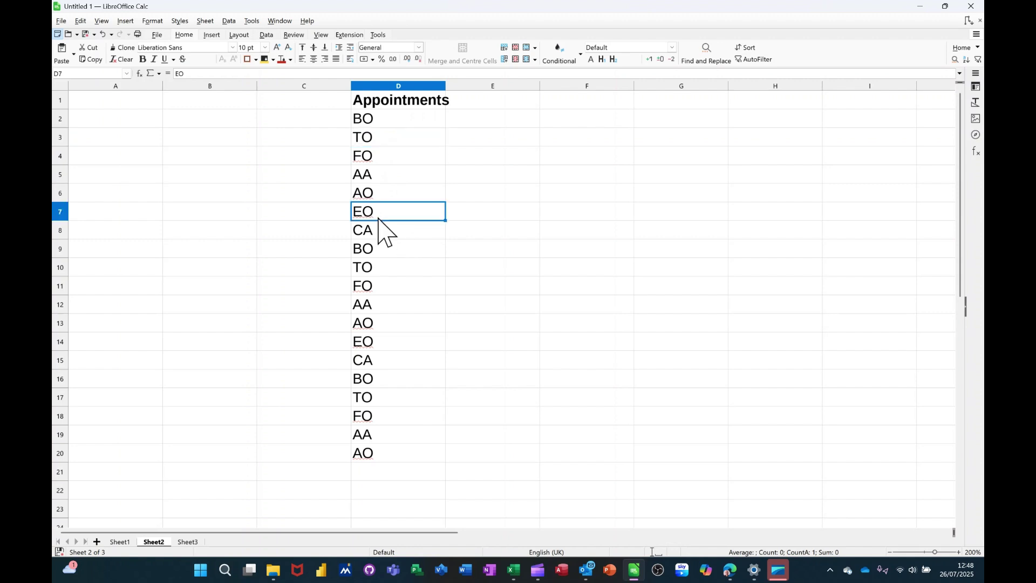
left_click(384, 138)
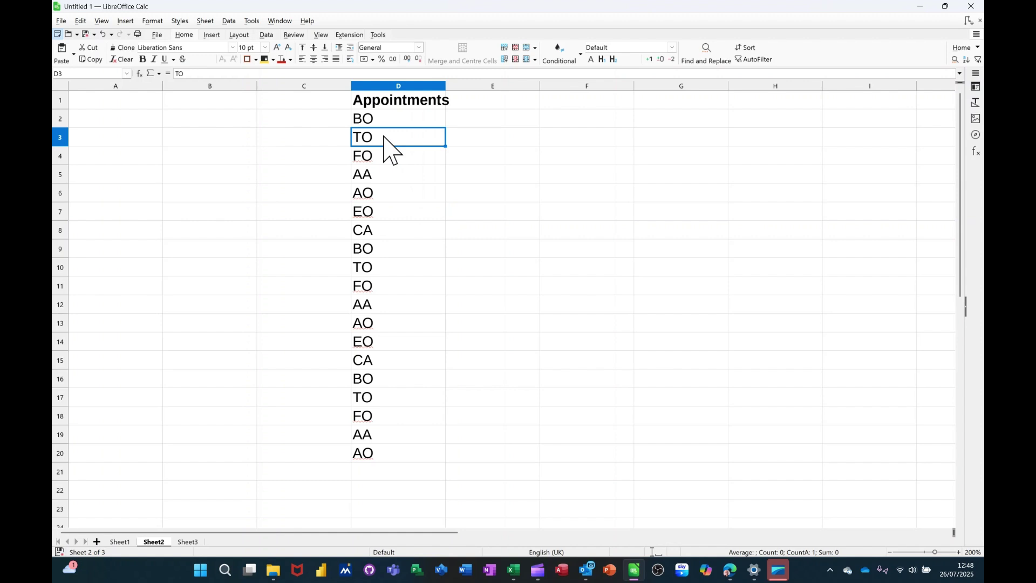
Try sorting column D ascending and then descending, and undo both sorts
left_click(267, 35)
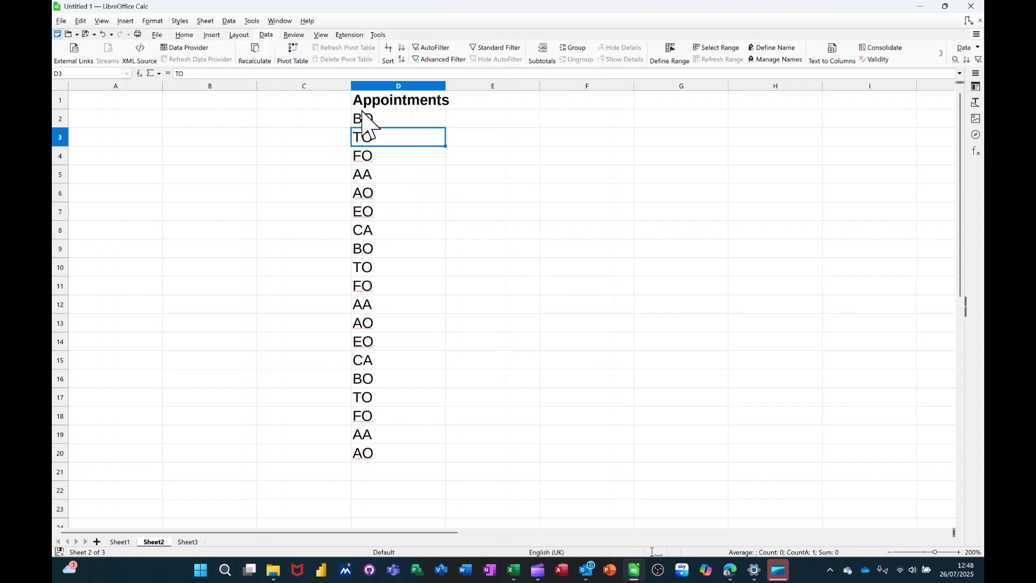
left_click(402, 48)
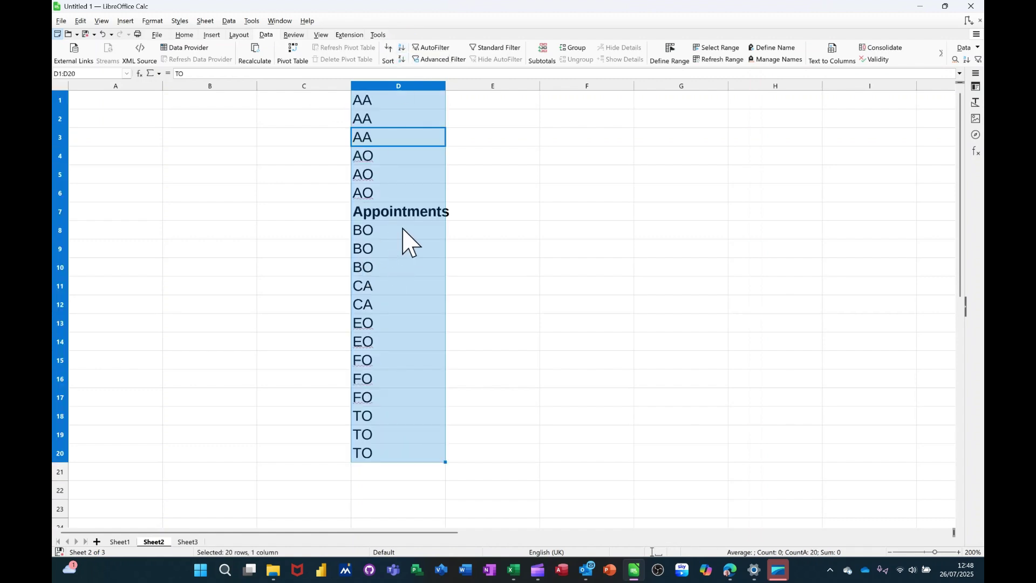
left_click(402, 59)
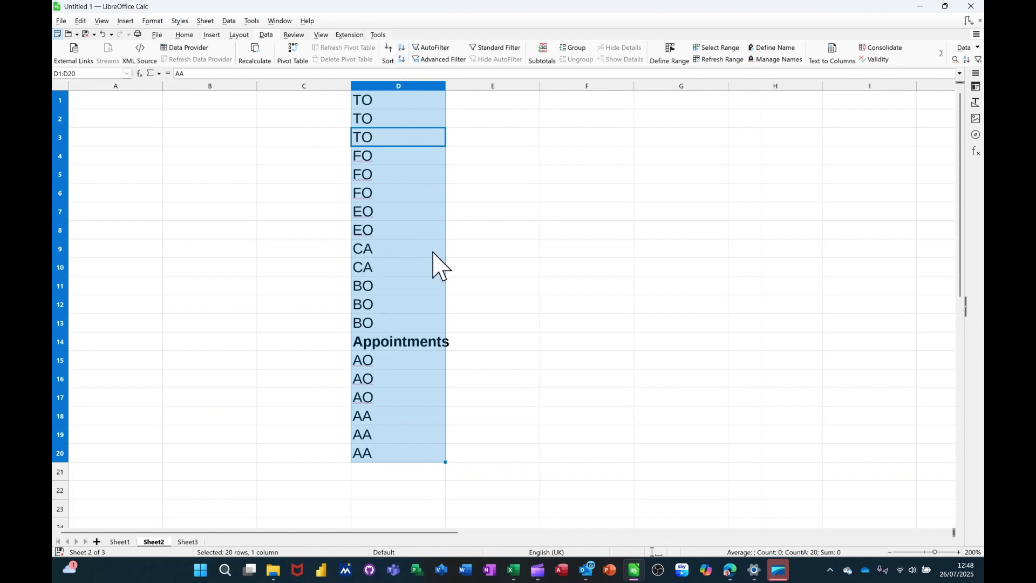
key("ctrl+z")
key("ctrl+z")
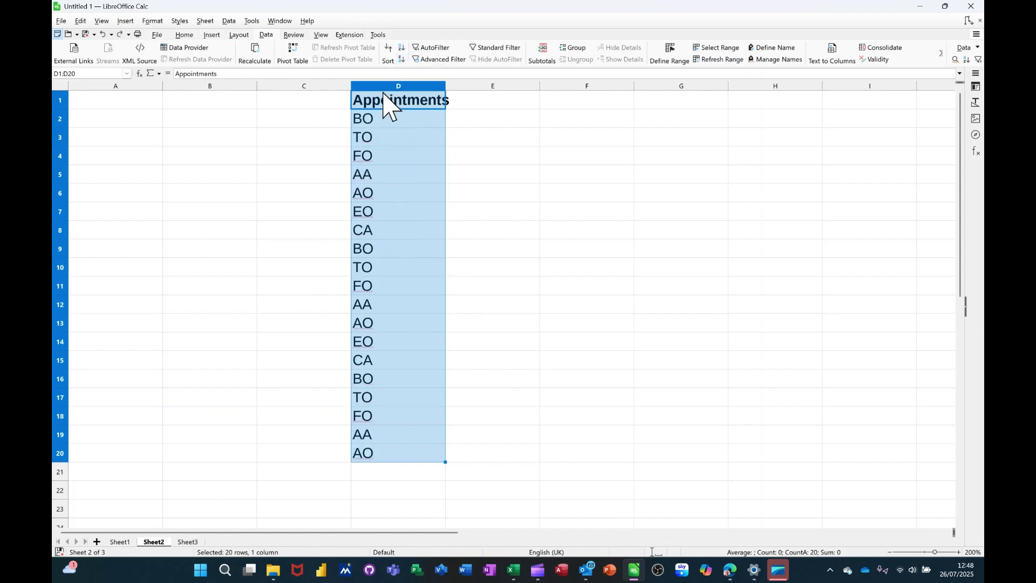
Sort the codes in D2:D20 ascending, keeping the Appointments header in row 1
left_click(376, 123)
left_click_drag(377, 124, 366, 459)
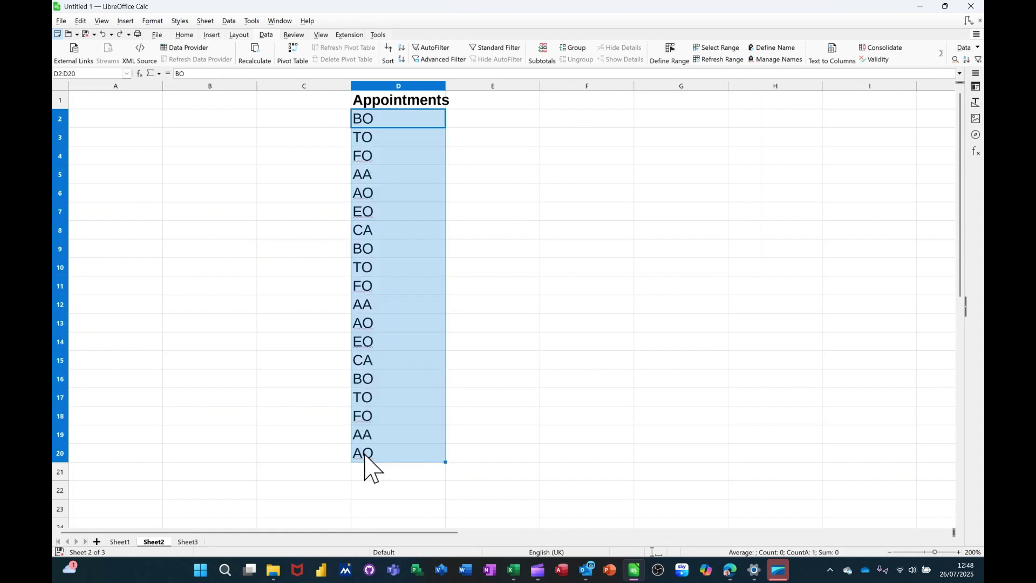
left_click(401, 47)
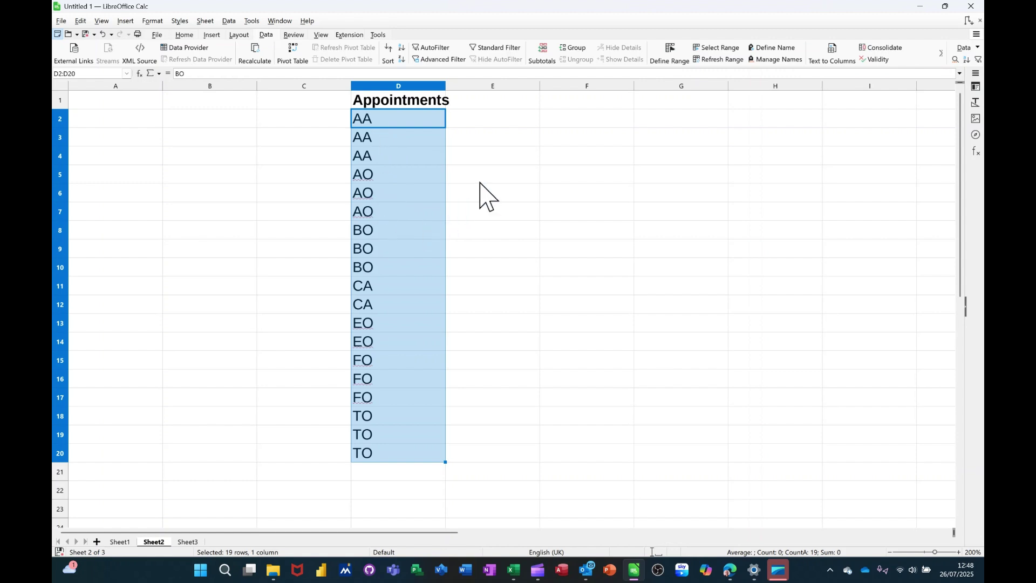
left_click(512, 122)
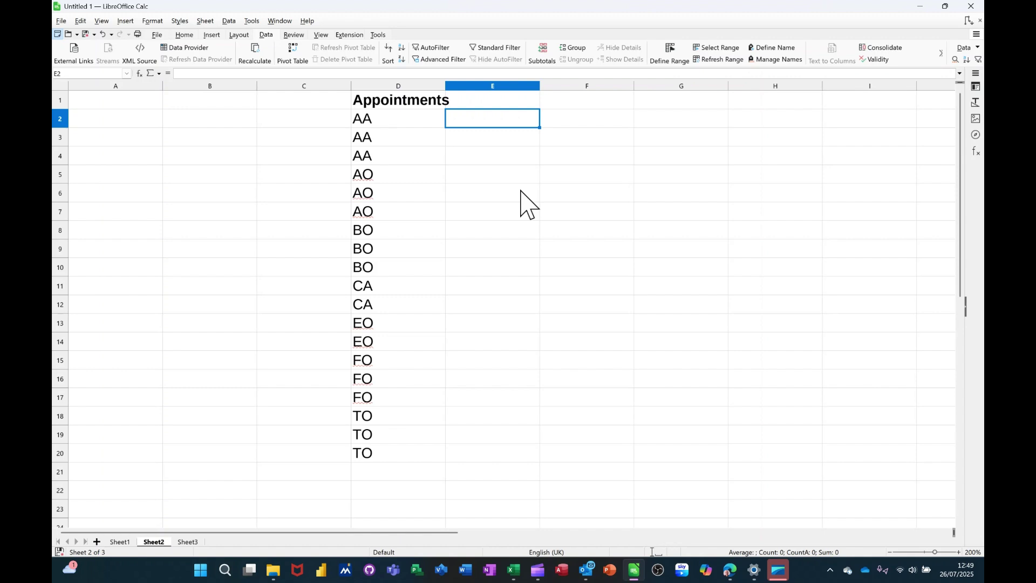
Enter EO, TO and AO in cells F2 to F4
left_click(572, 121)
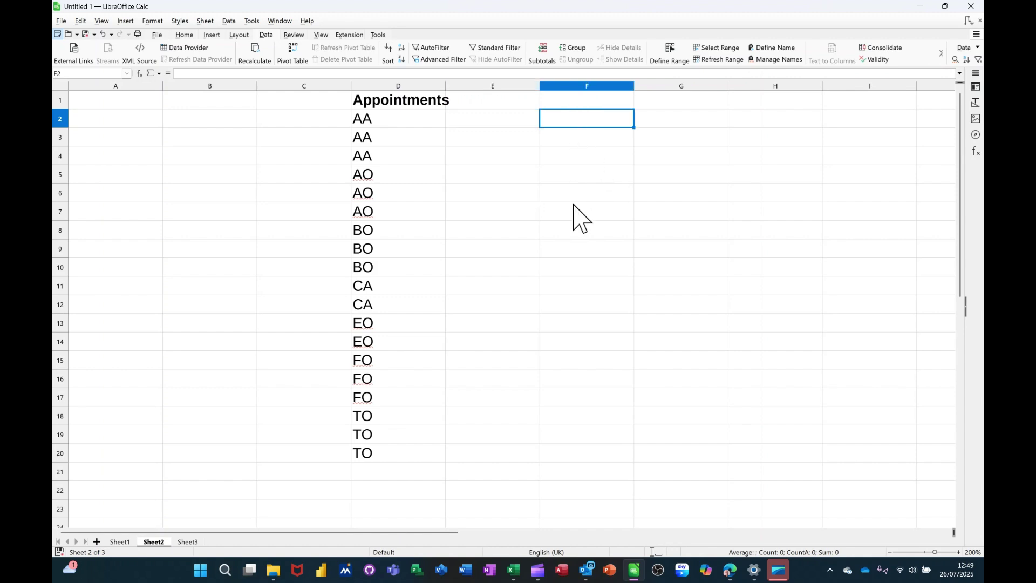
type("EO")
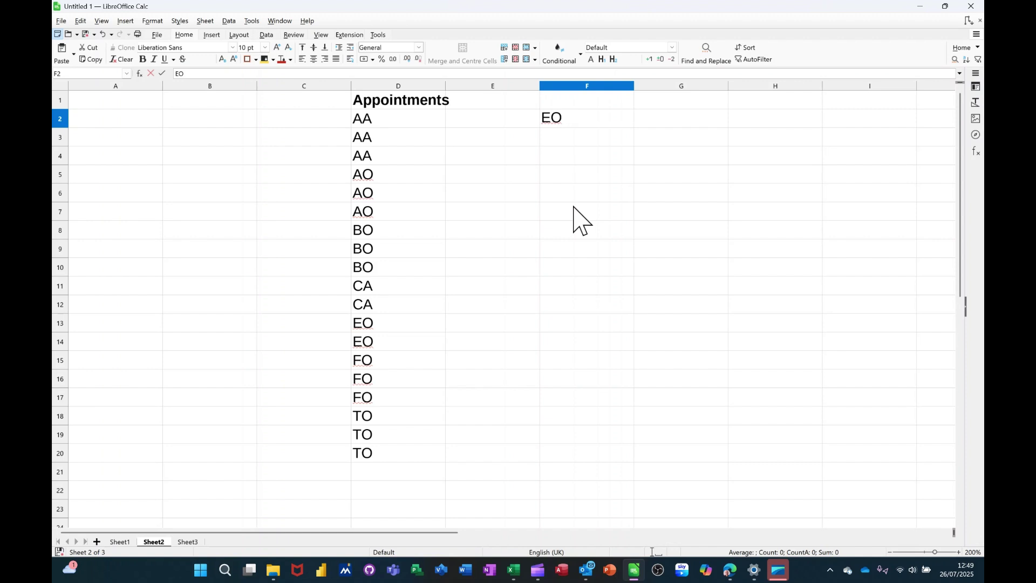
key("Return")
type("t")
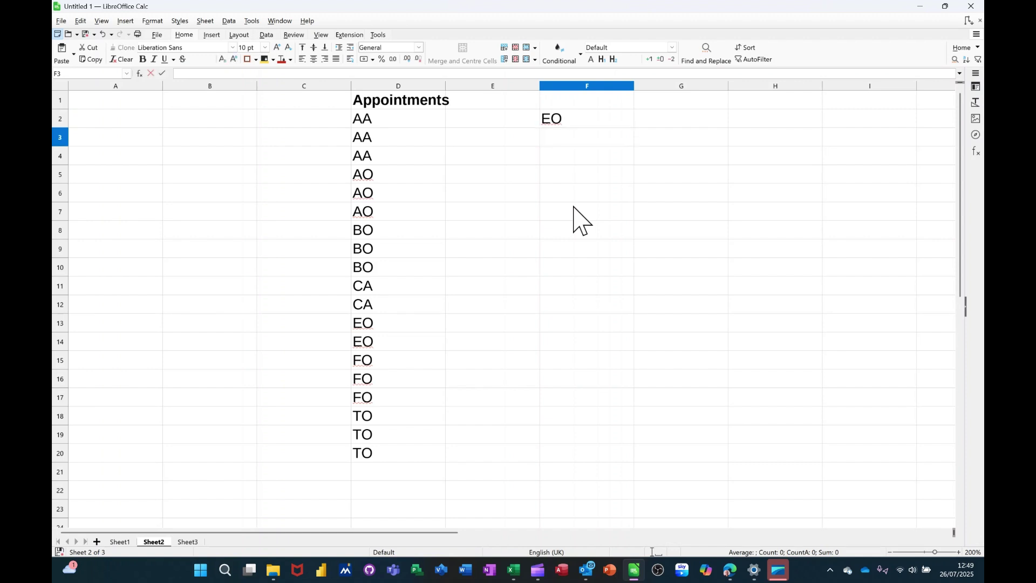
key("Return")
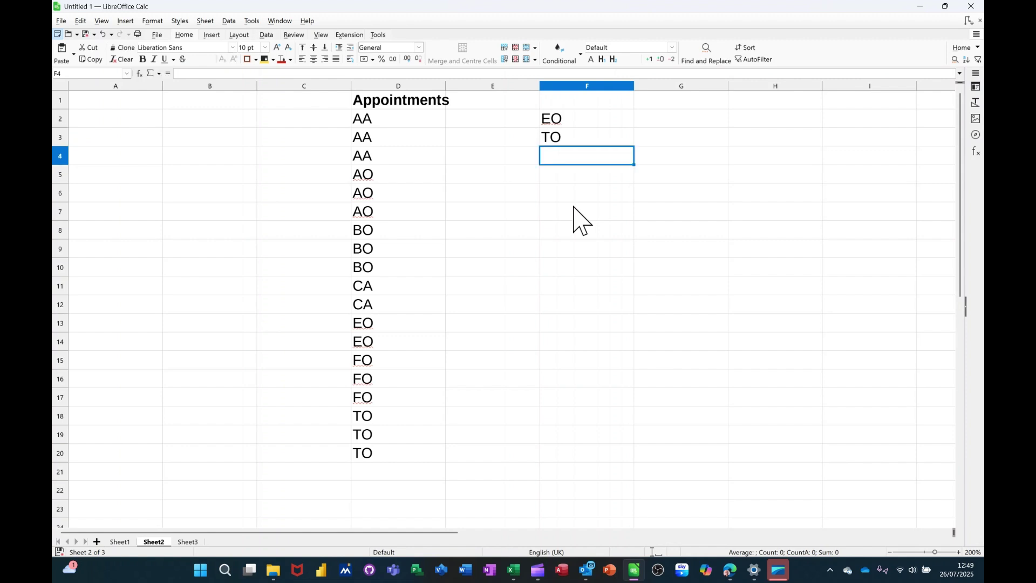
type("AO")
key("Return")
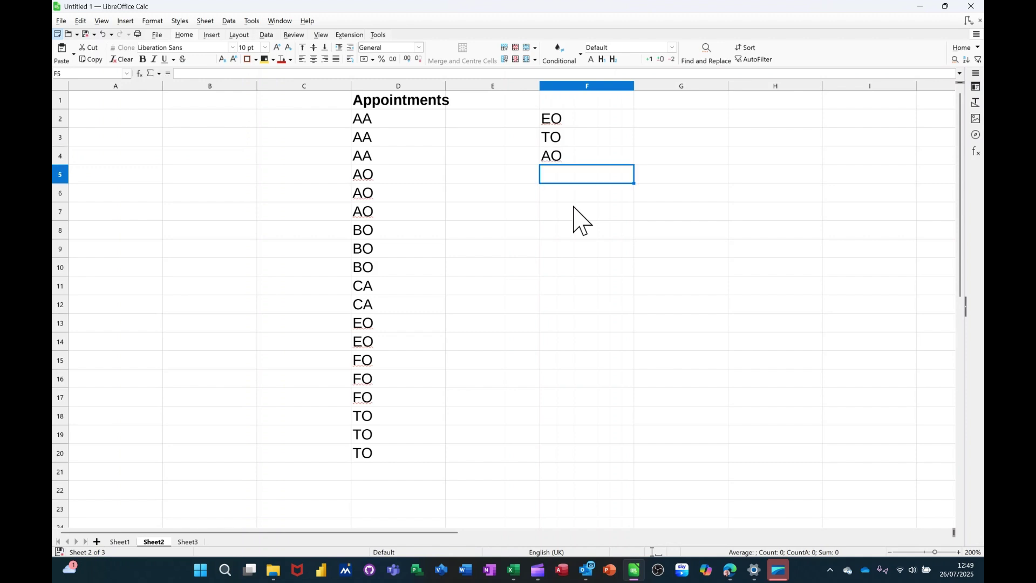
Continue the list with AA, BO, CA and FO in F5 to F8
type("AA")
key("Return")
type("BO")
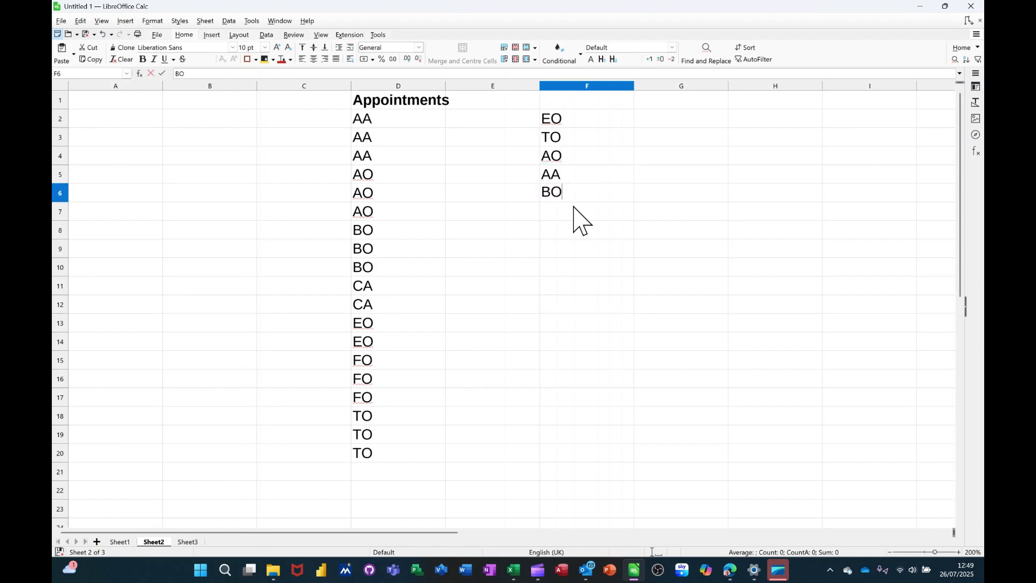
key("Return")
type("CA")
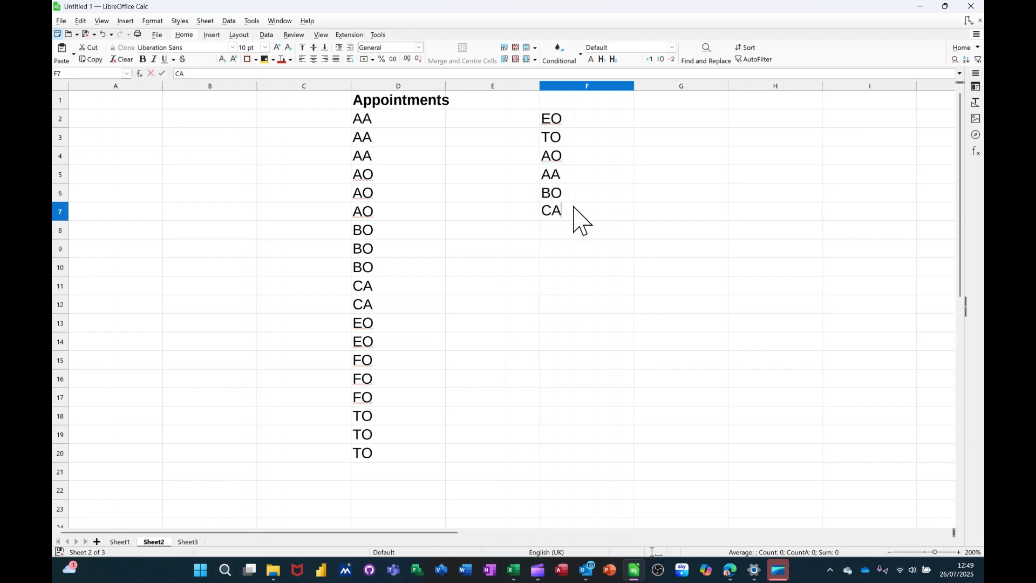
key("Return")
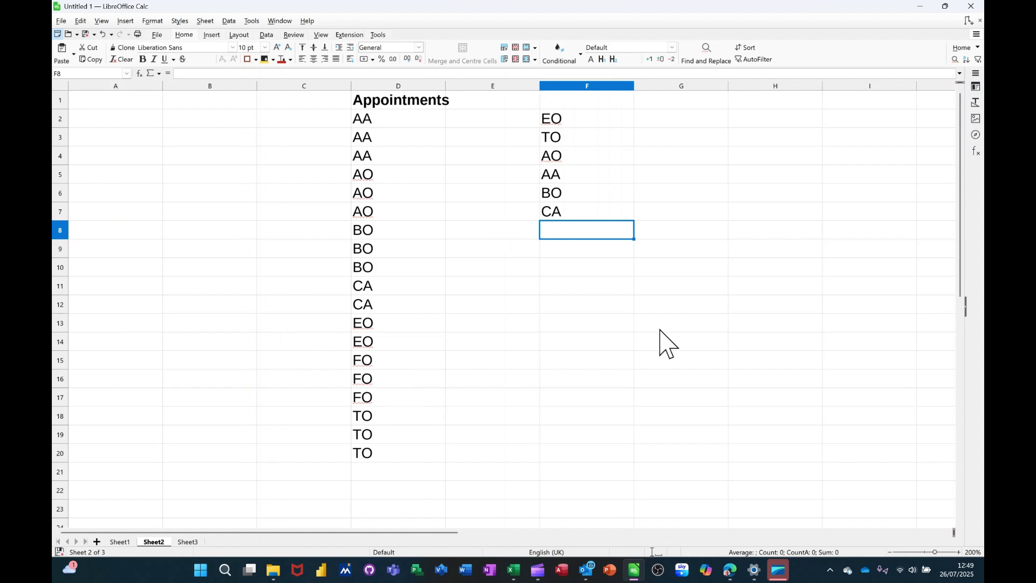
type("FO")
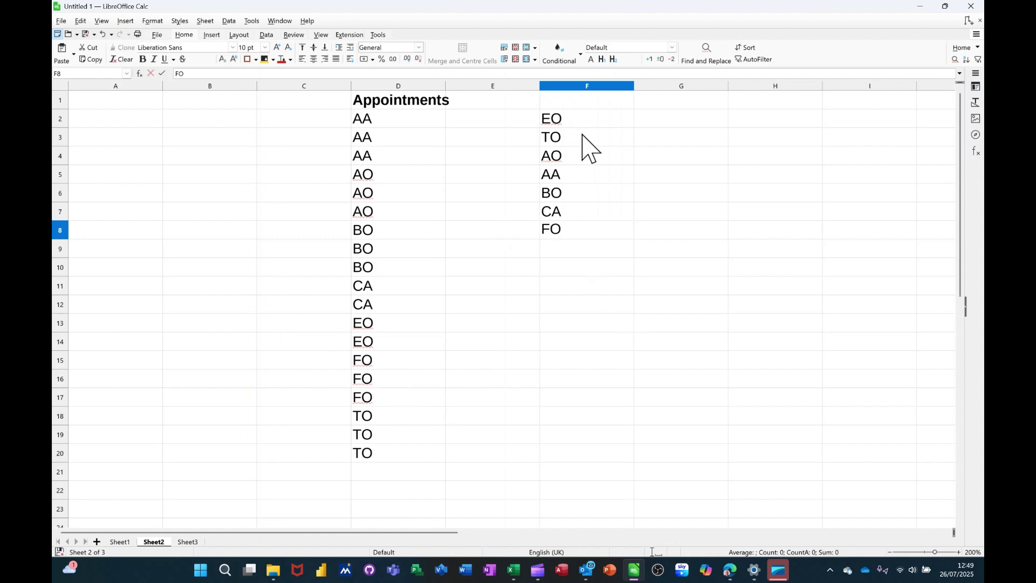
Confirm FO in F8 and copy the custom order codes in F2:F8
left_click(572, 159)
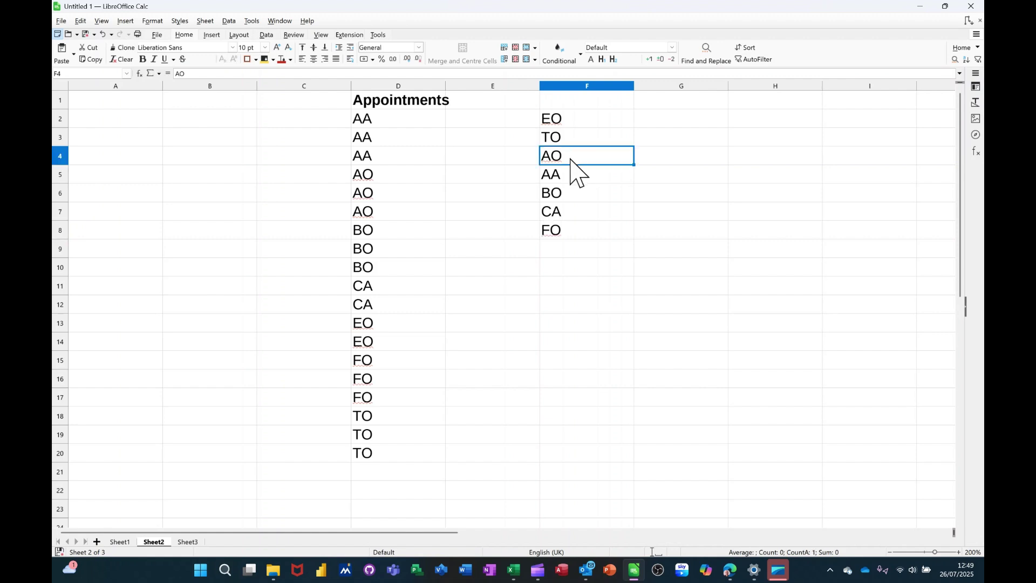
left_click_drag(565, 123, 566, 229)
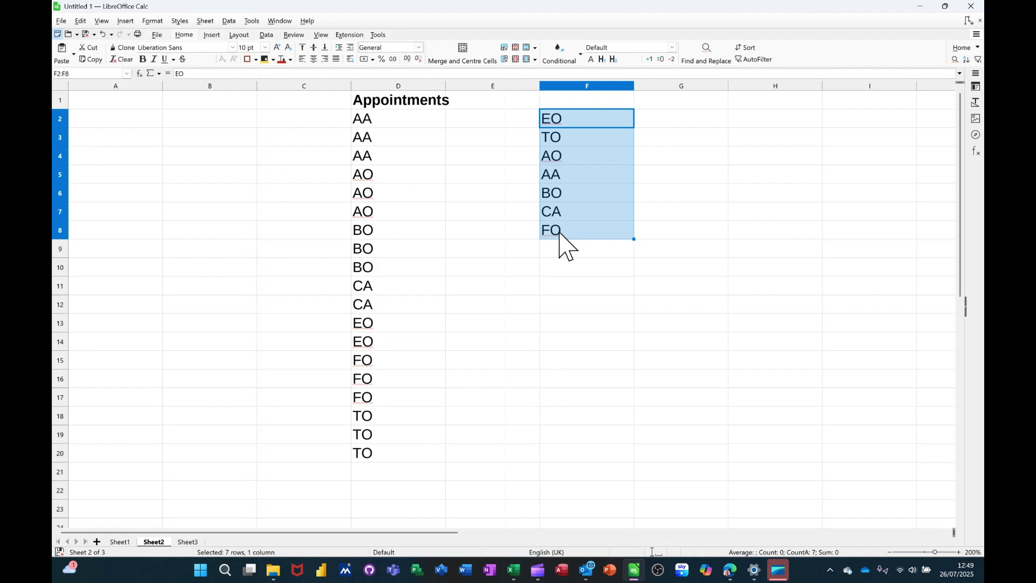
key("ctrl+c")
left_click(378, 36)
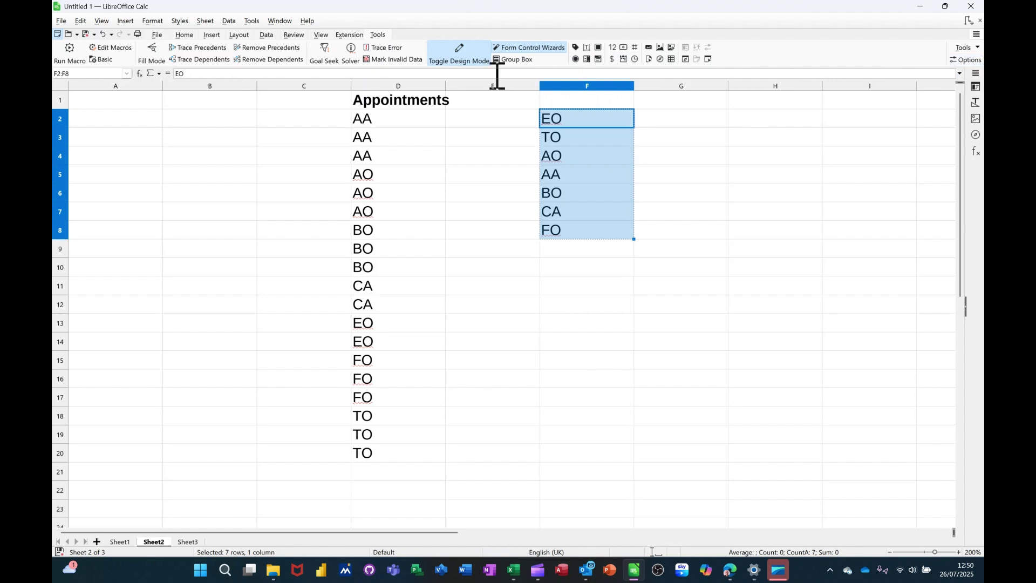
Add EO, TO, AO, AA, BO, CA, FO as a new list in Options > Sort Lists
left_click(251, 20)
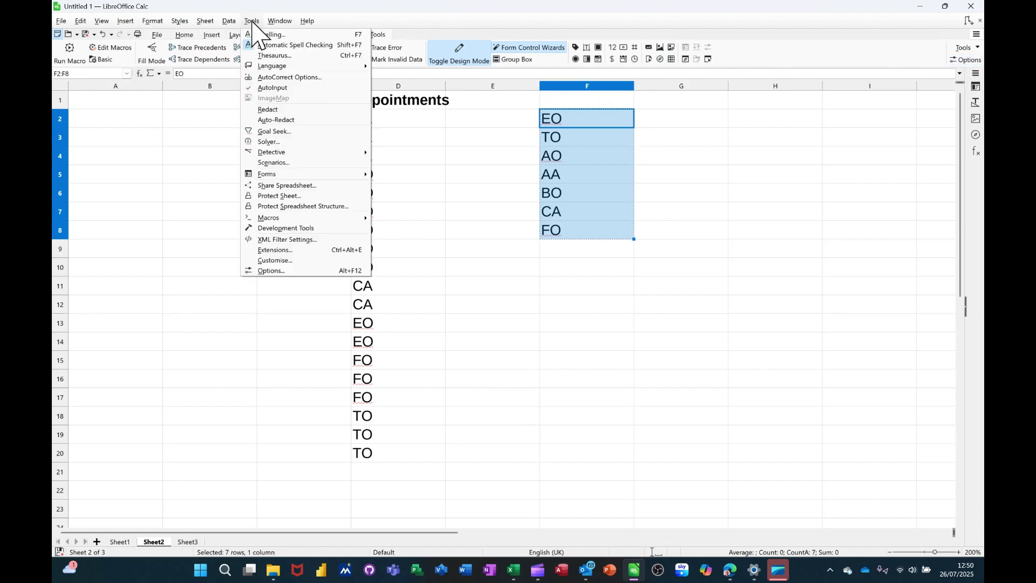
left_click(269, 273)
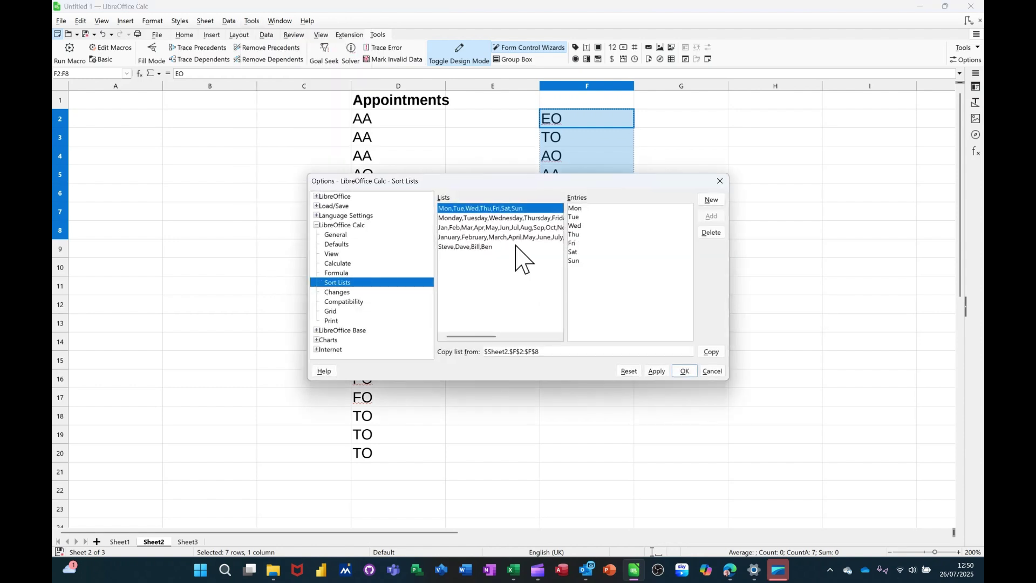
left_click_drag(558, 181, 488, 246)
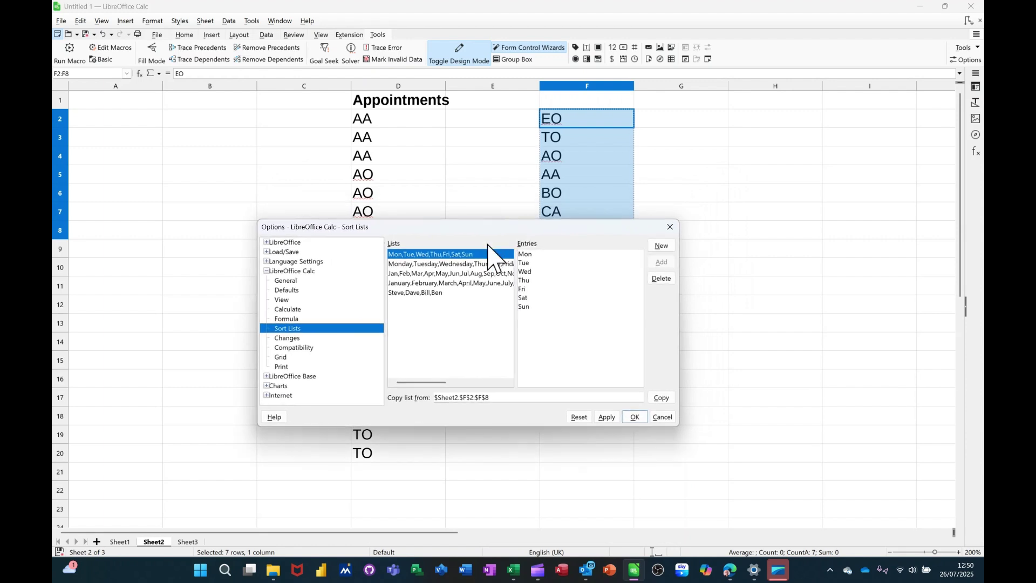
left_click(436, 294)
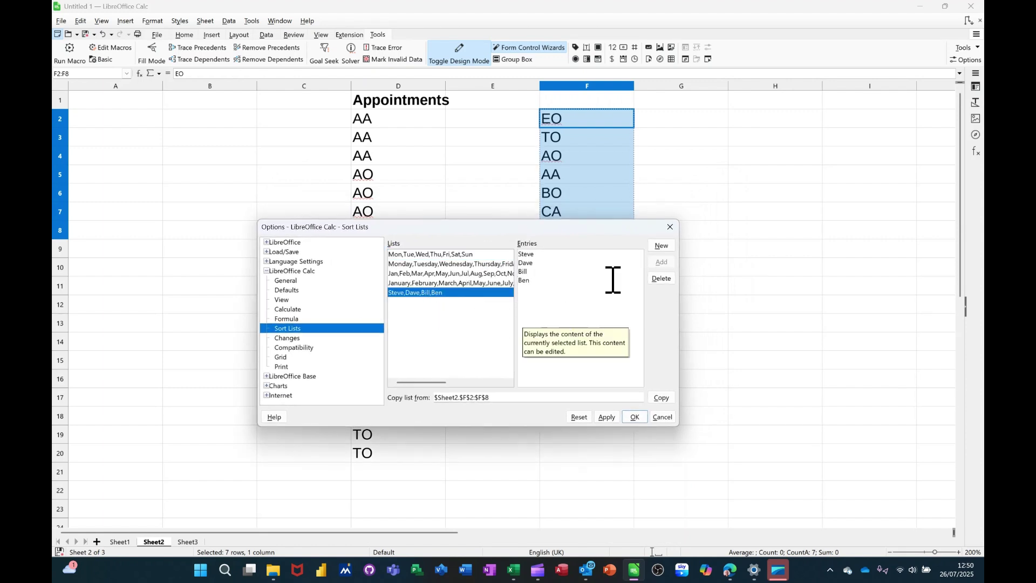
left_click(660, 246)
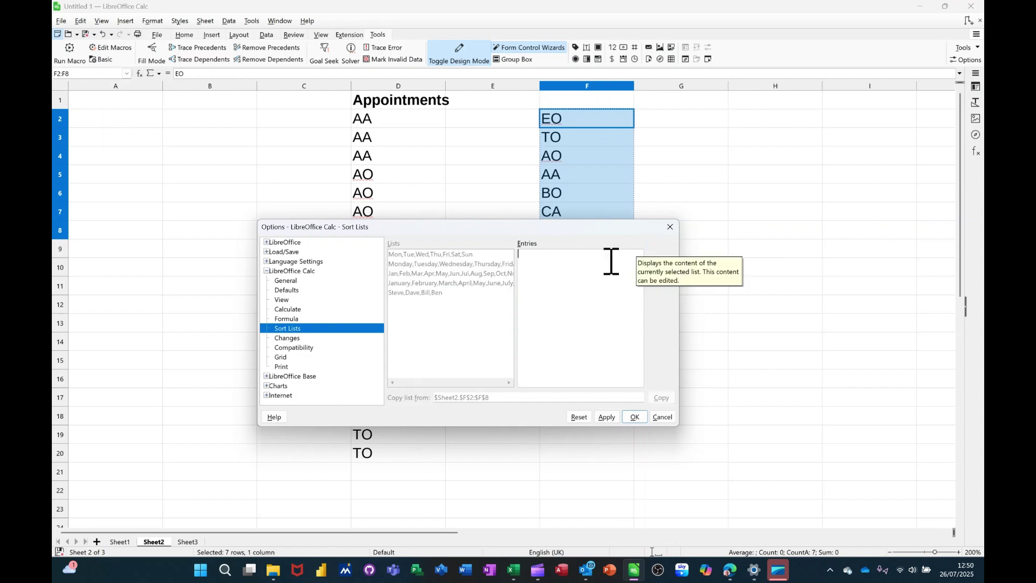
key("ctrl+v")
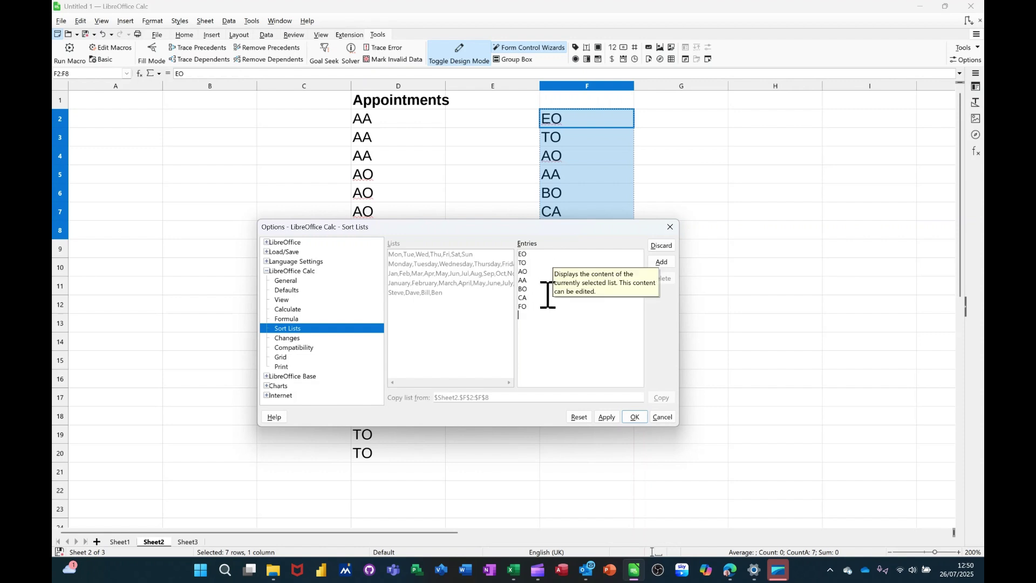
left_click(661, 263)
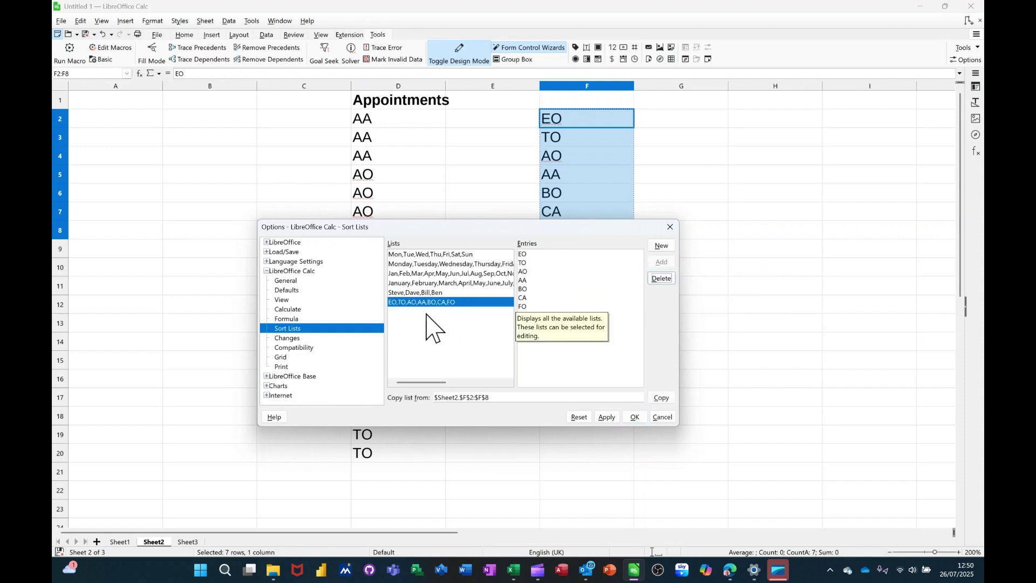
left_click(637, 418)
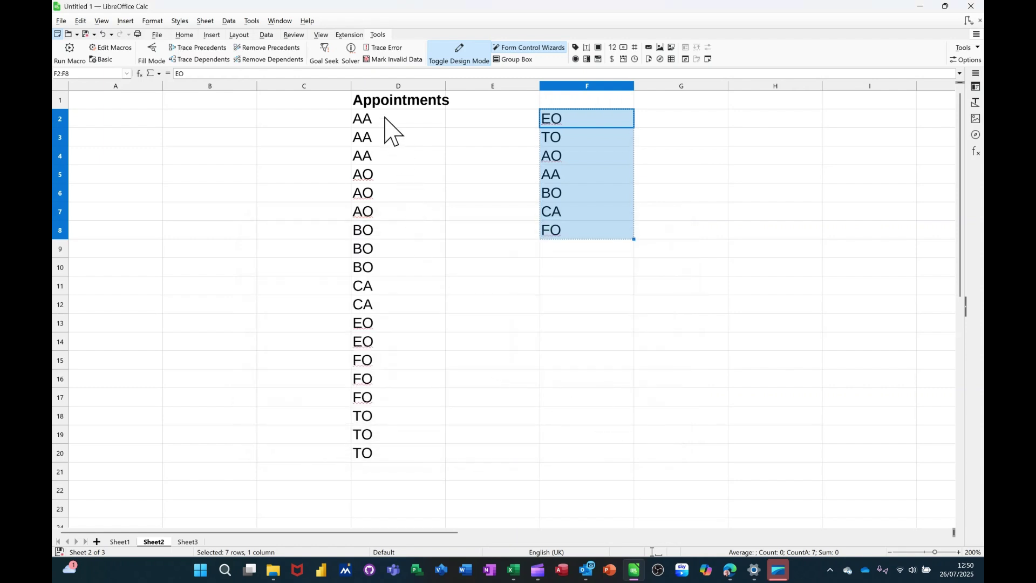
Sort D2:D20 using the custom sort order EO, TO, AO, AA, BO, CA, FO
left_click_drag(387, 127, 370, 458)
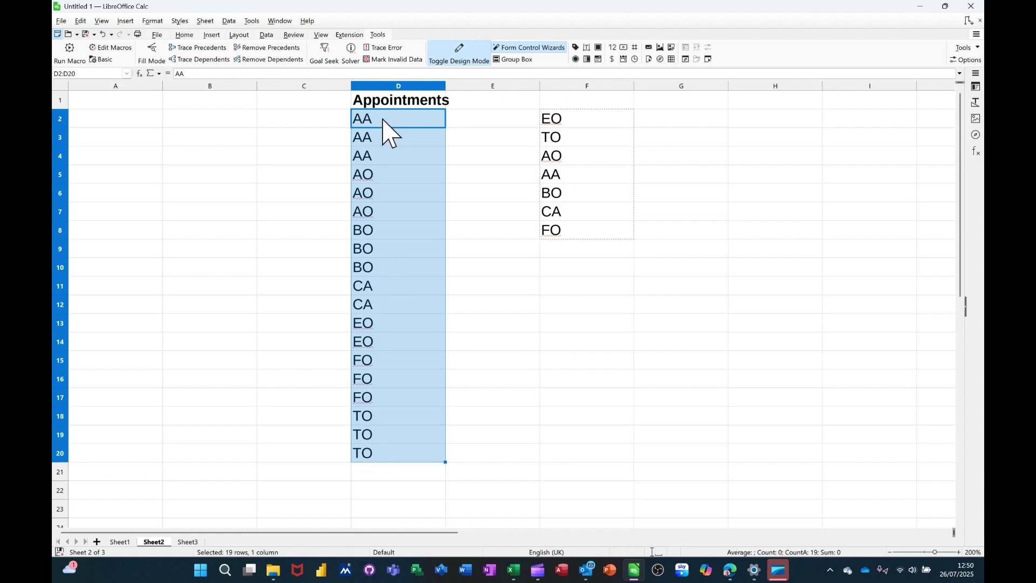
left_click(228, 21)
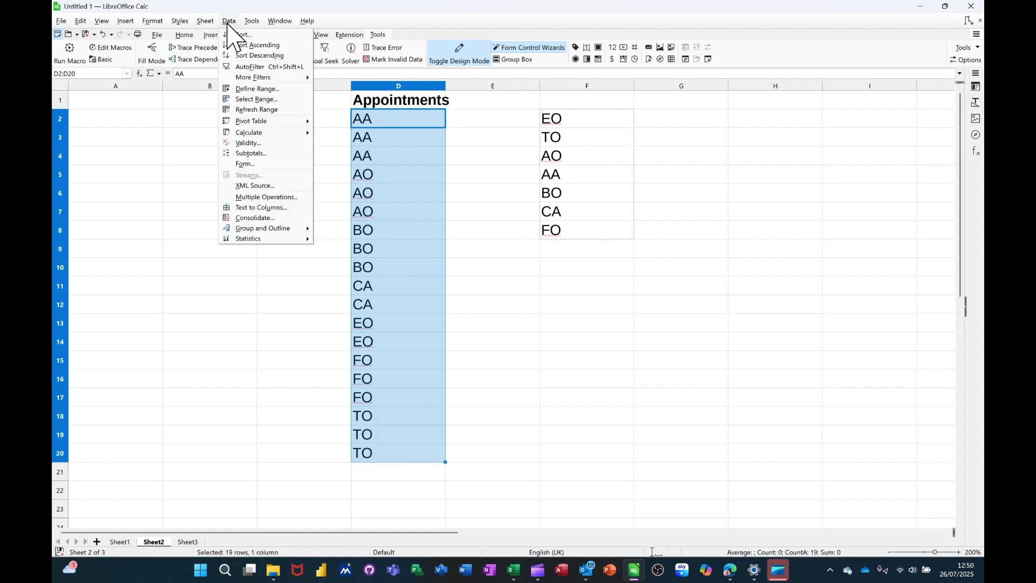
left_click(229, 23)
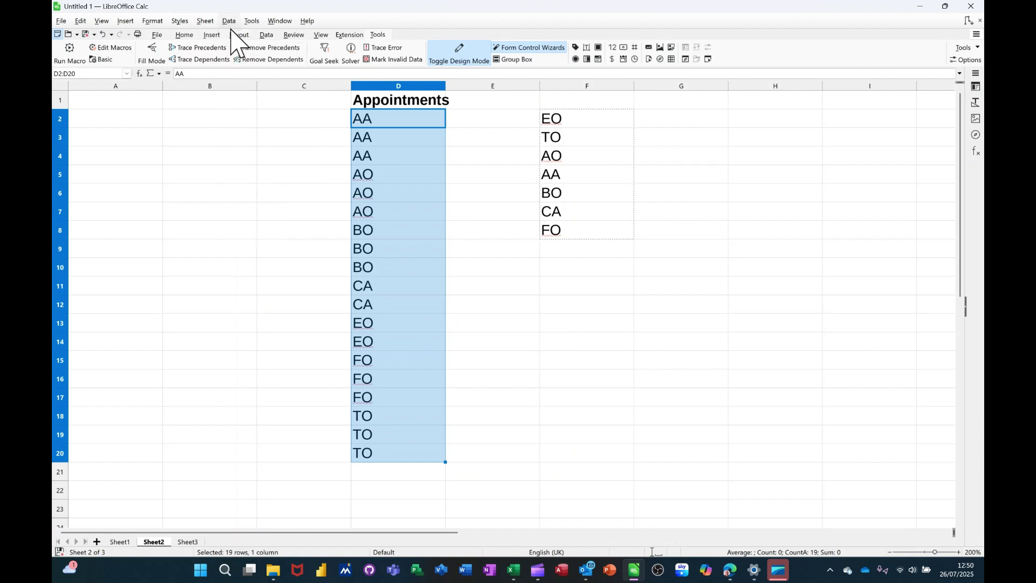
left_click(268, 36)
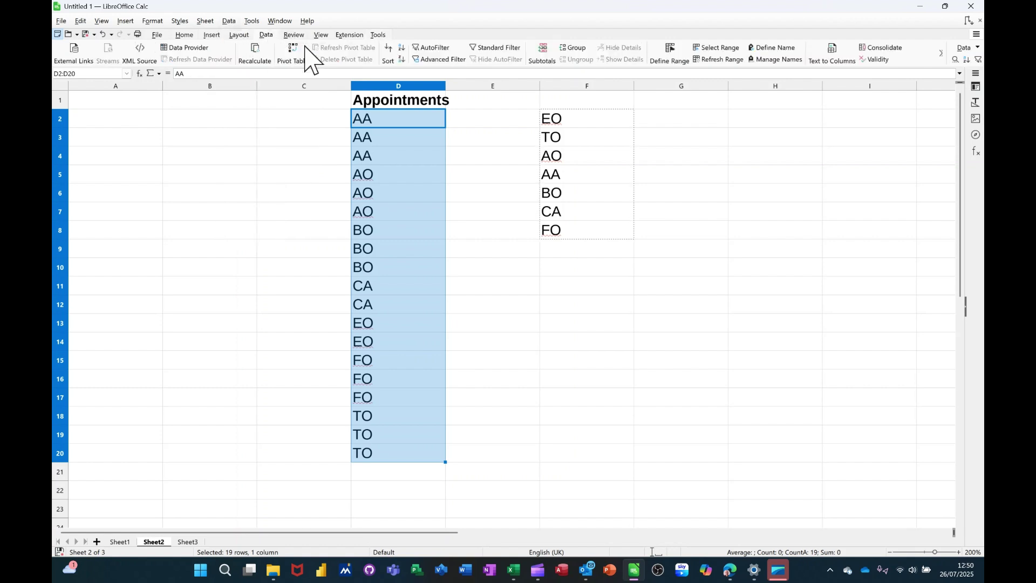
left_click(390, 52)
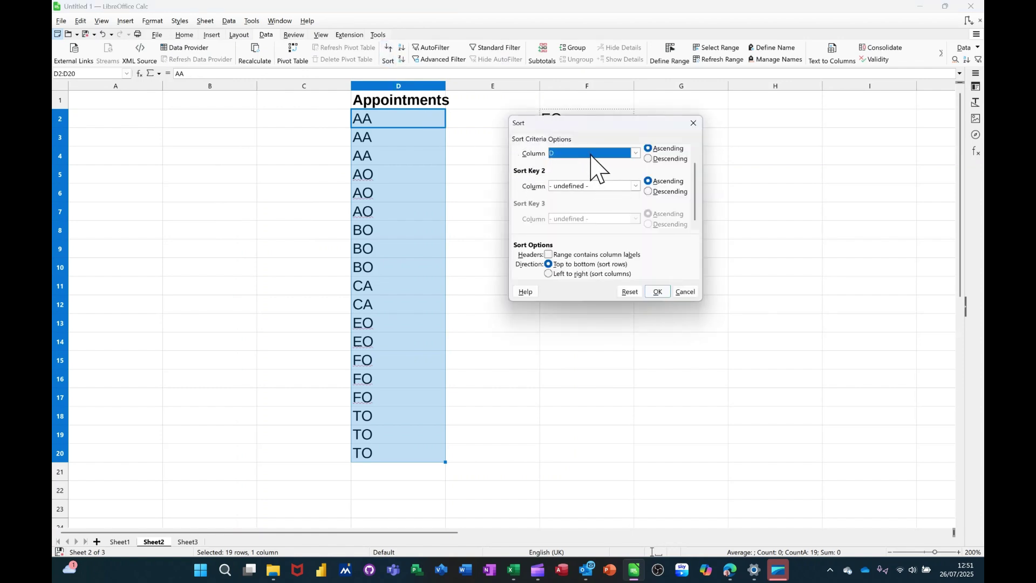
left_click(559, 139)
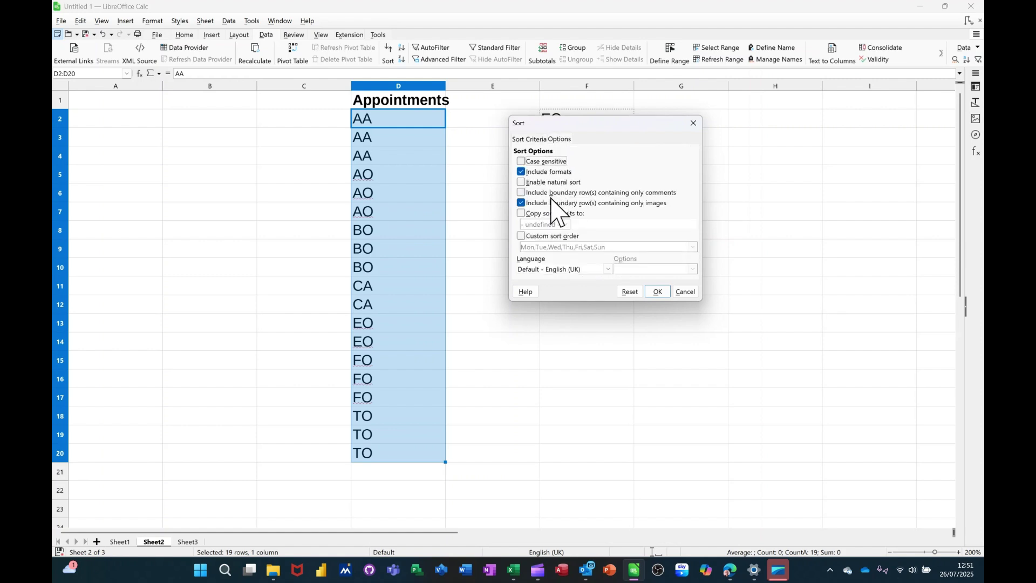
left_click(522, 237)
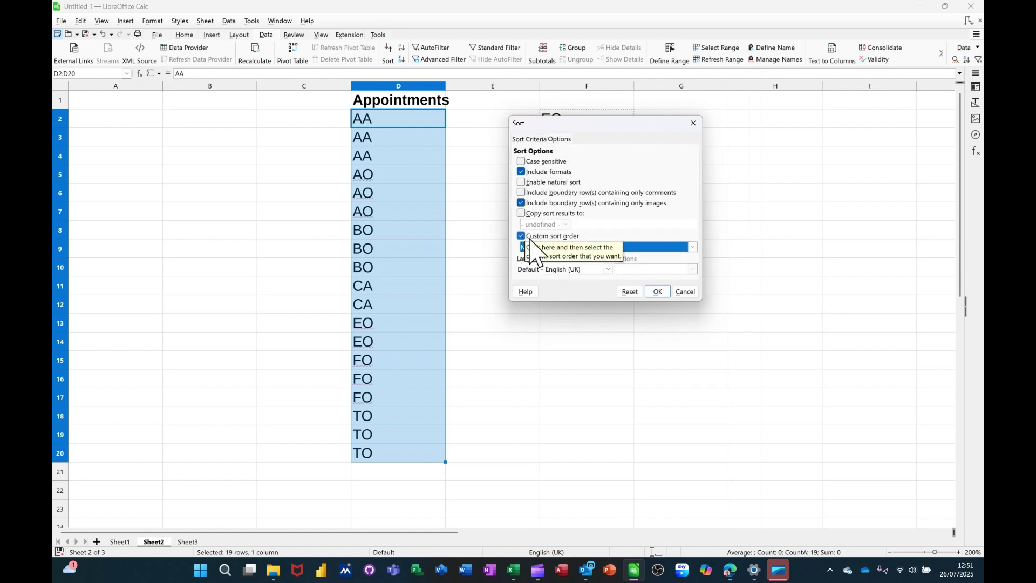
left_click(693, 248)
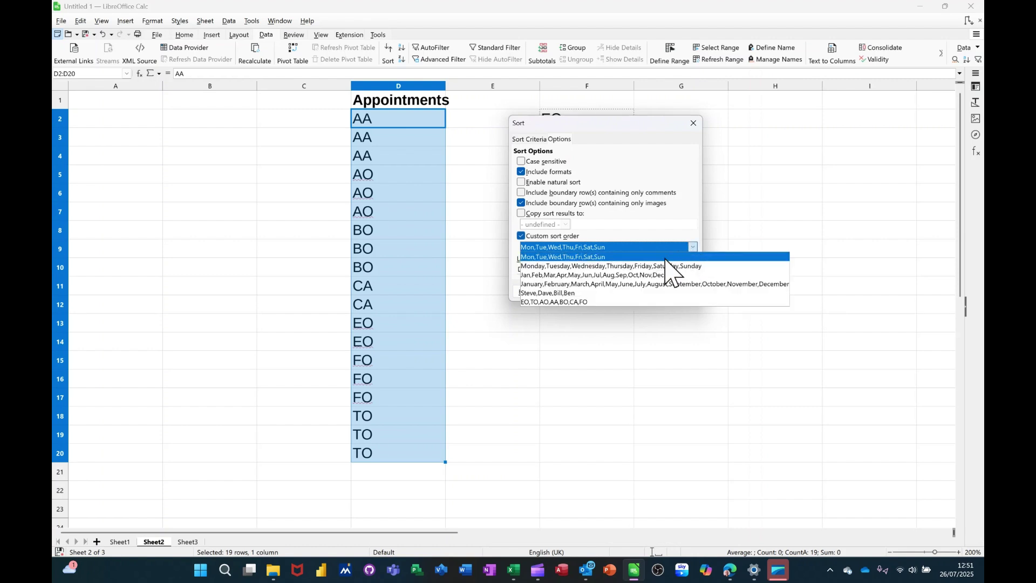
left_click(571, 302)
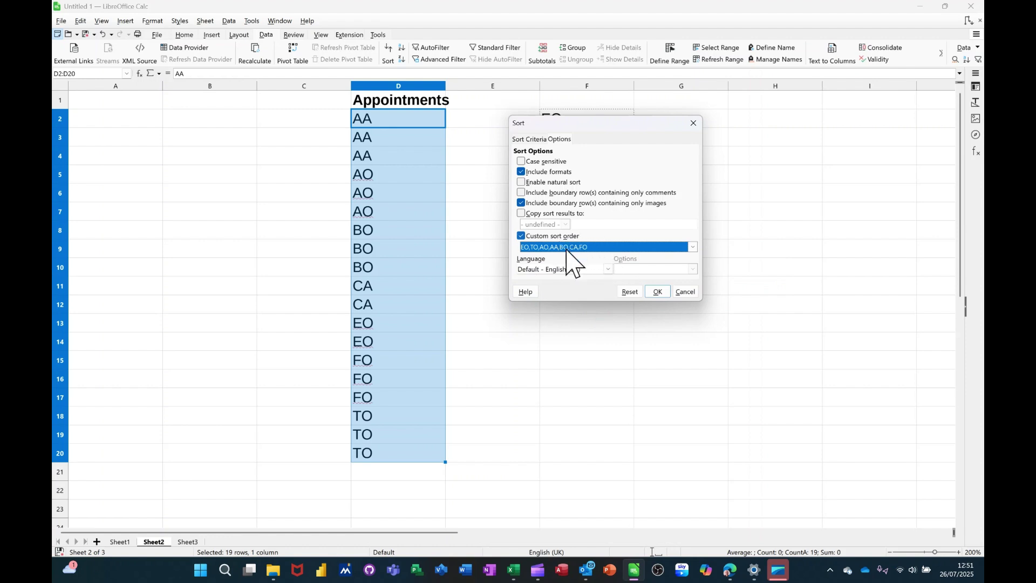
left_click(658, 292)
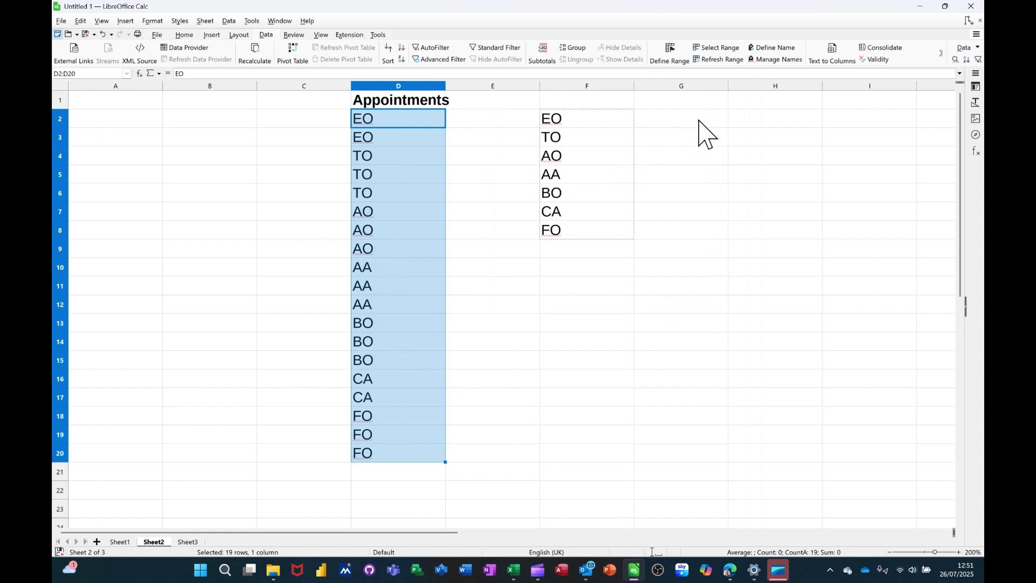
Enter Steve in G2 and autofill the Steve, Dave, Bill, Ben series down to G17
left_click(700, 120)
type("s")
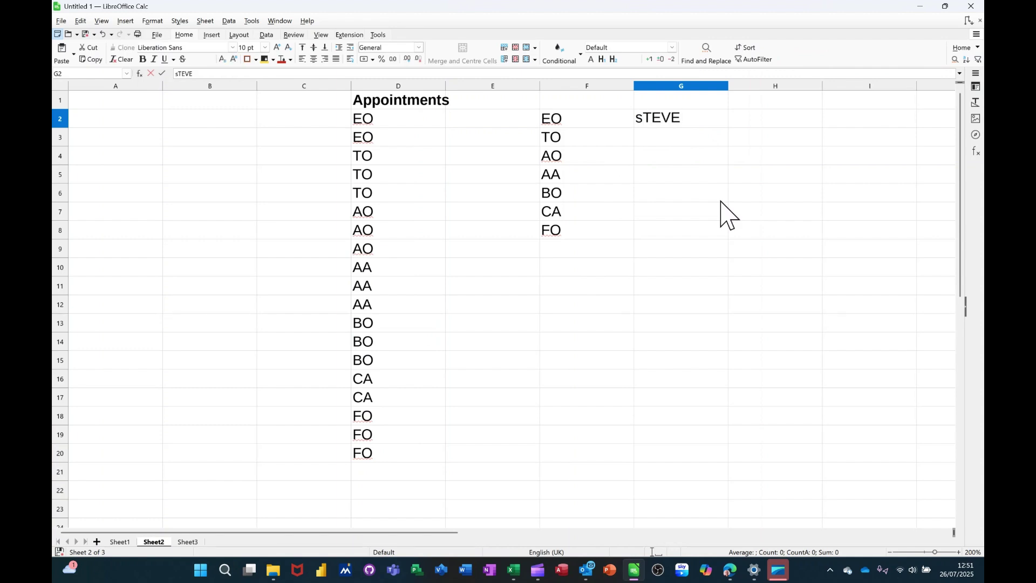
type("TEVE")
left_click(718, 192)
left_click(703, 122)
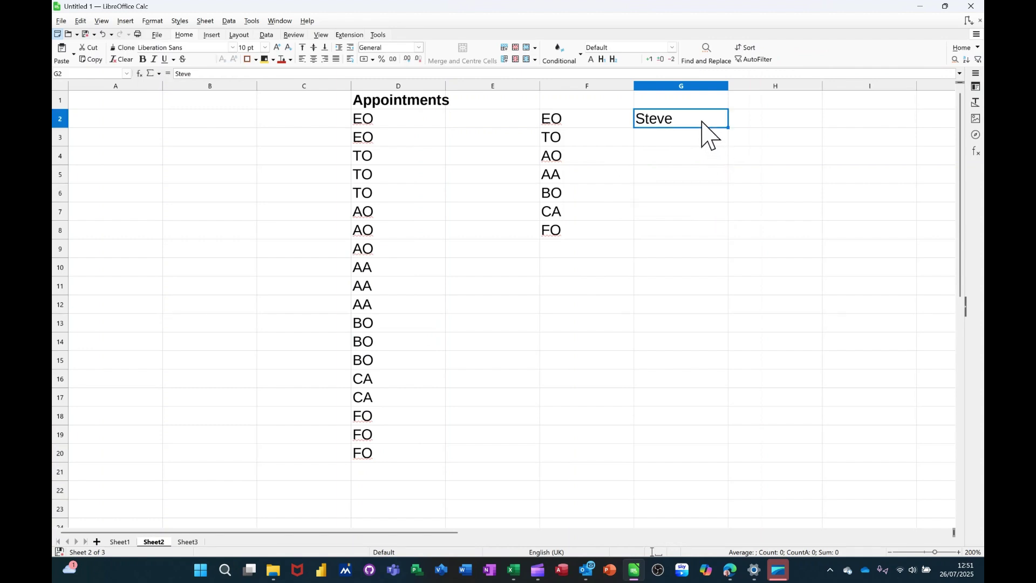
left_click_drag(730, 129, 721, 214)
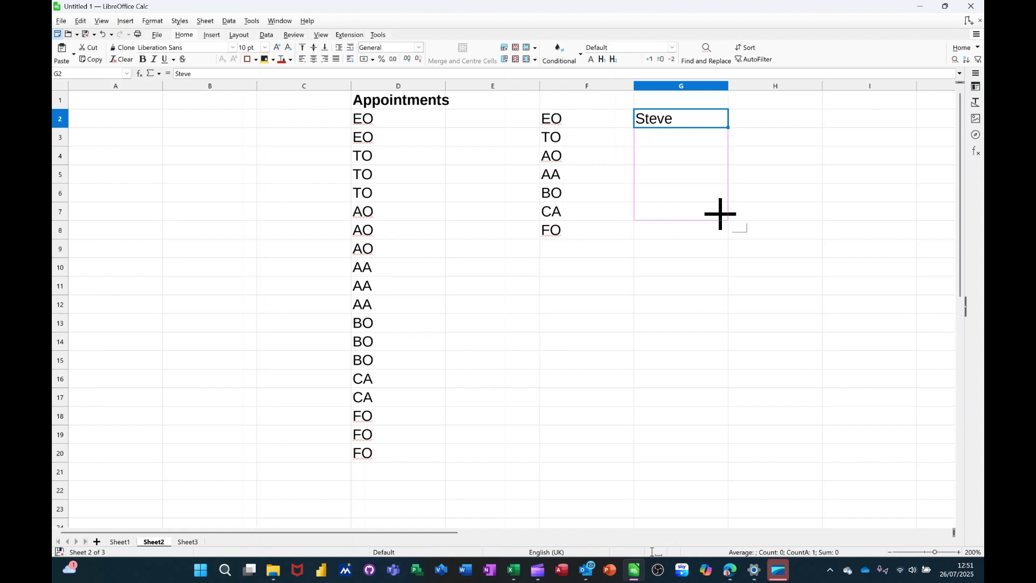
left_click_drag(721, 215, 720, 216)
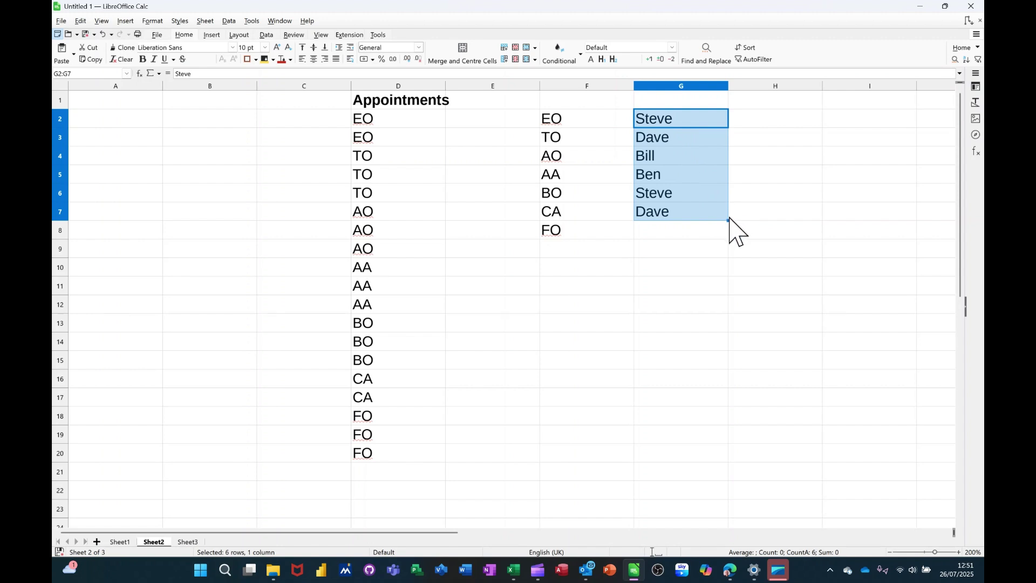
left_click_drag(728, 219, 705, 405)
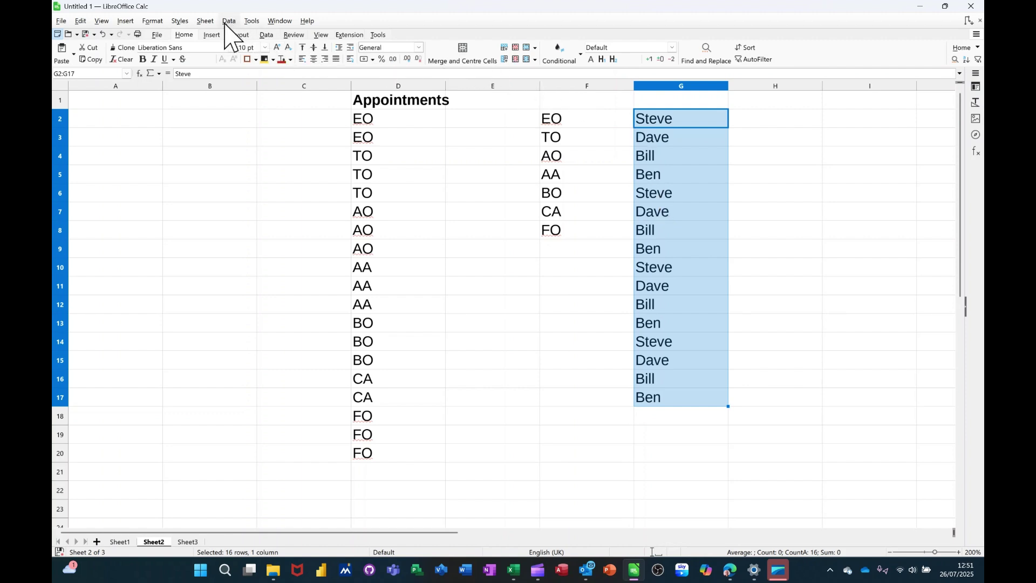
Sort only the current selection G2:G17 by the Steve, Dave, Bill, Ben custom list
left_click(266, 35)
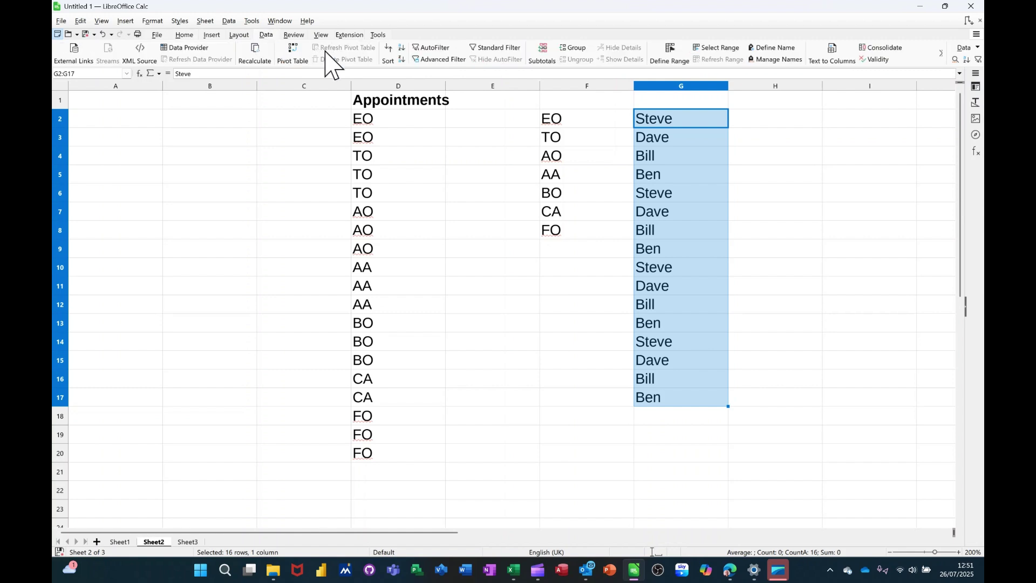
left_click(387, 53)
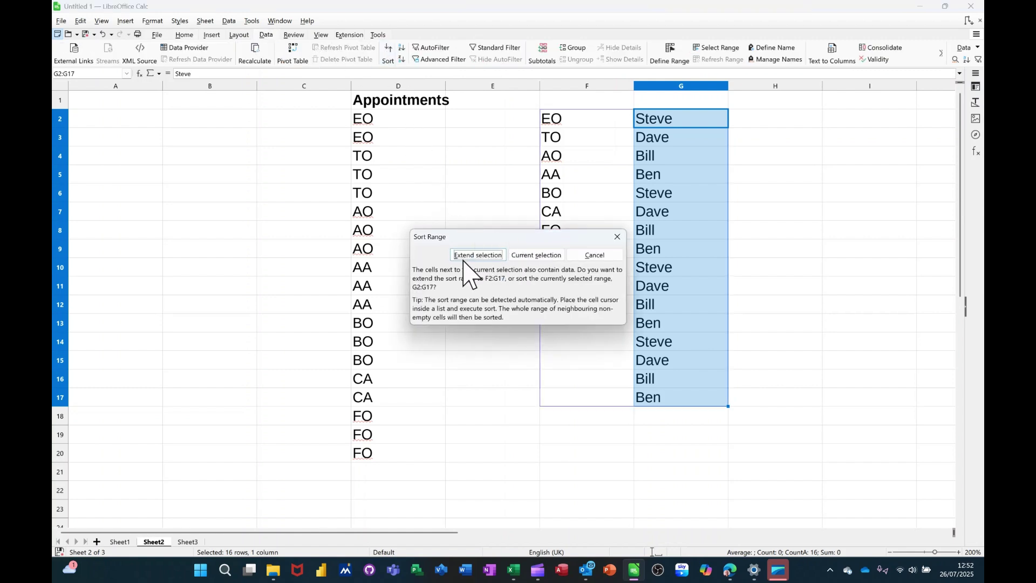
left_click(532, 256)
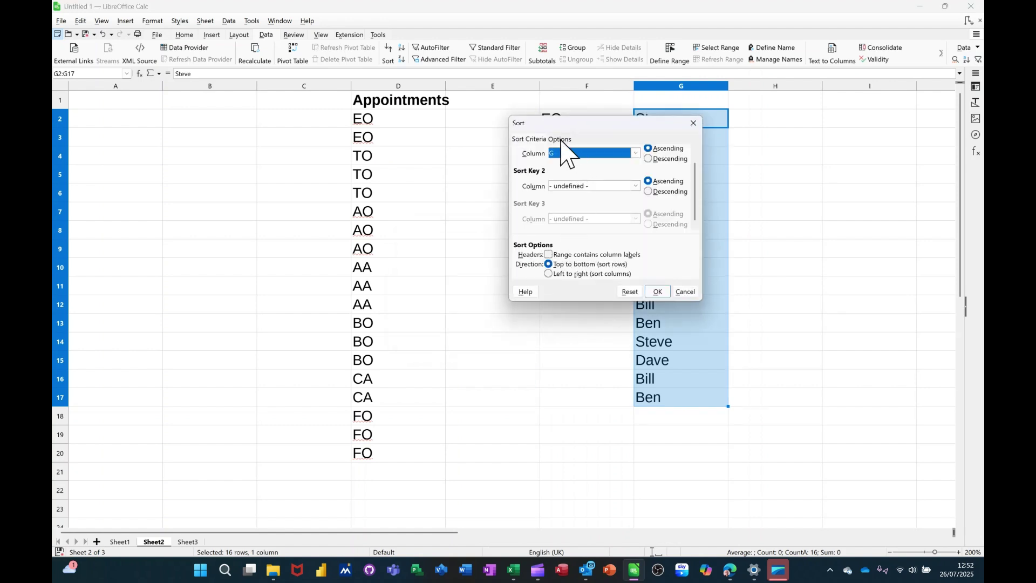
left_click(559, 140)
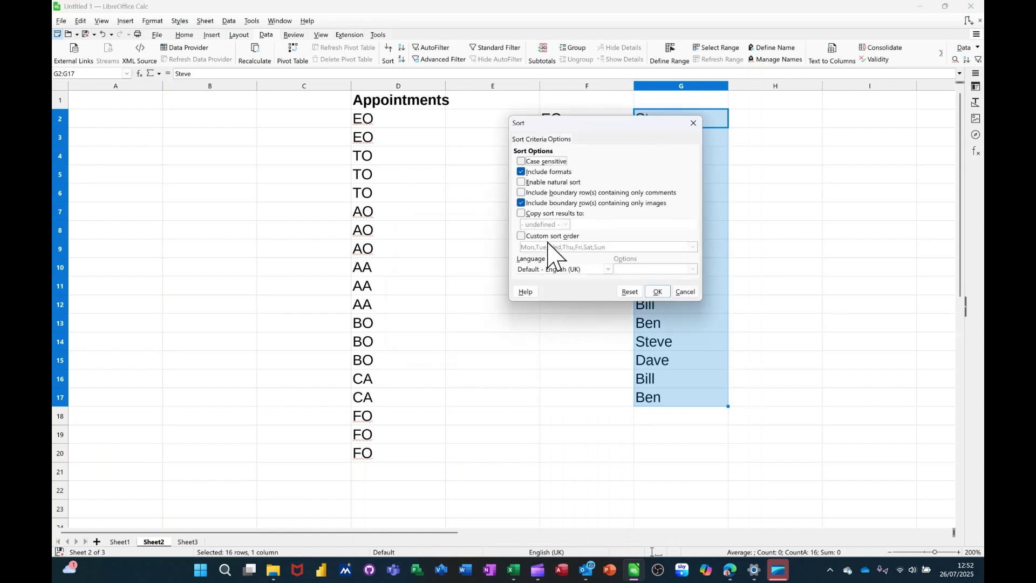
left_click(522, 236)
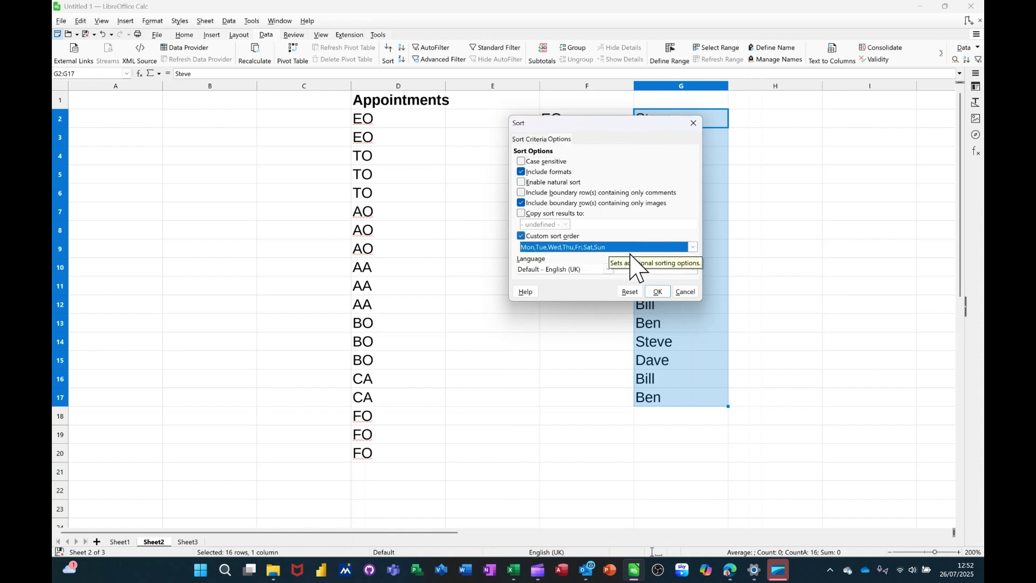
left_click(694, 247)
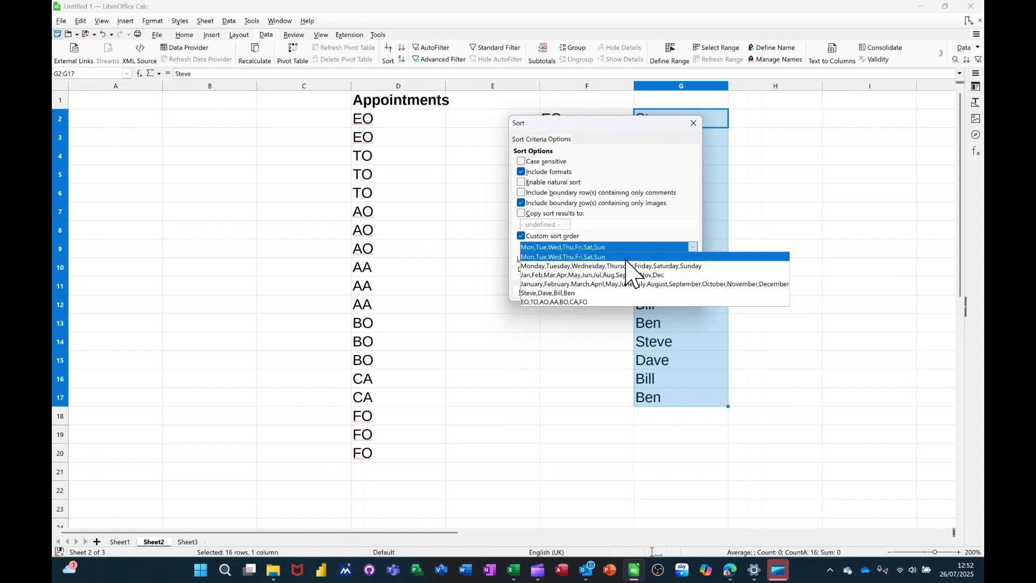
left_click(549, 294)
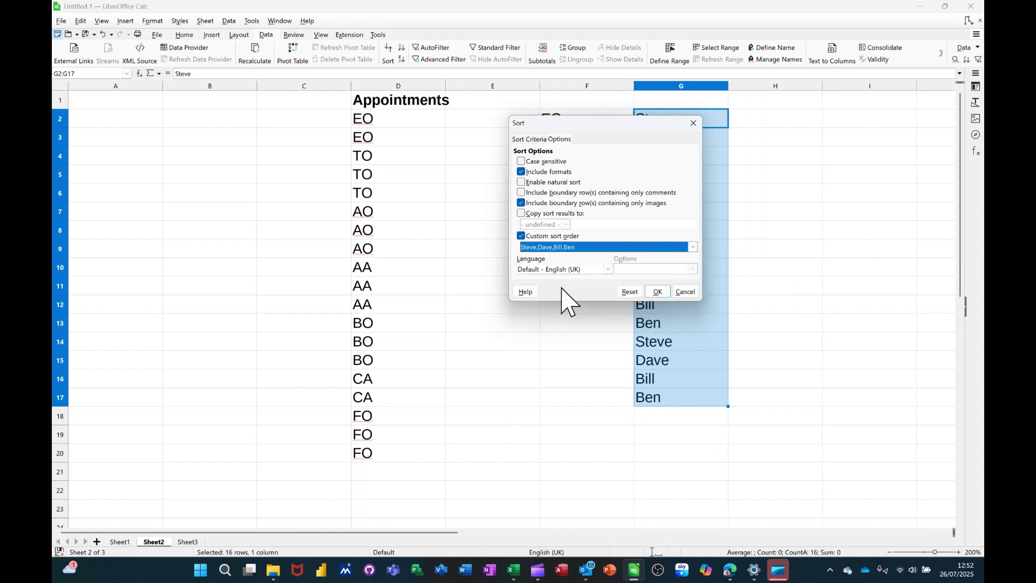
left_click(658, 292)
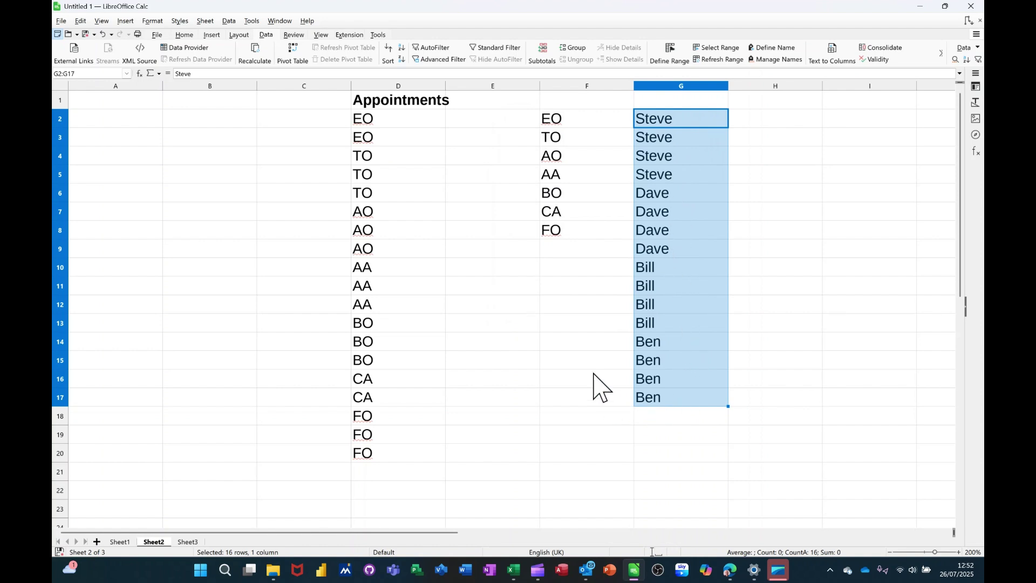
left_click(561, 289)
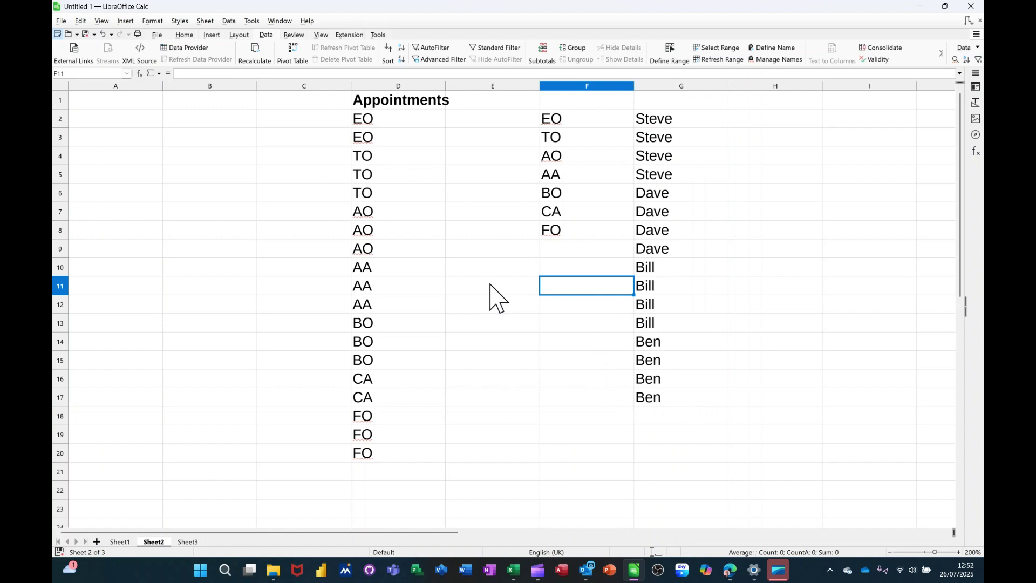